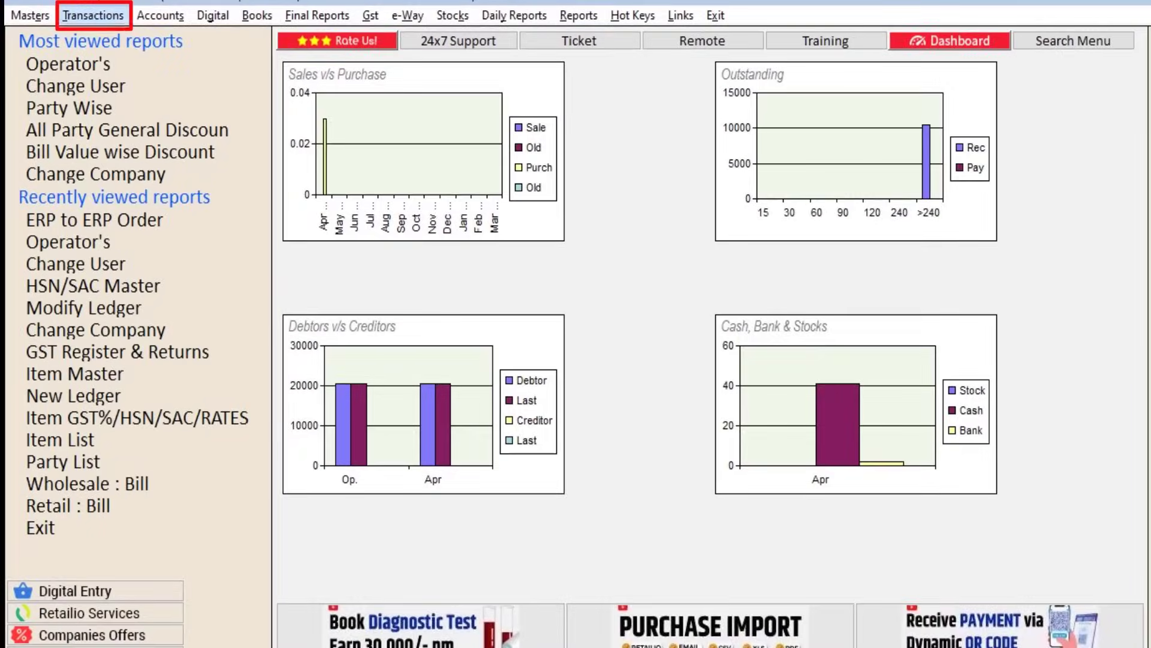
# Open ERP to ERP Order from the Transactions menu (Alt+T).
pyautogui.hotkey('alt', 't')
pyautogui.press('Down')
pyautogui.press('Down')
pyautogui.press('Down')
pyautogui.press('Down')
pyautogui.press('Down')
pyautogui.press('Down')
pyautogui.press('Down')
pyautogui.press('Down')
pyautogui.press('Down')
pyautogui.press('Down')
pyautogui.press('Down')
pyautogui.press('Down')
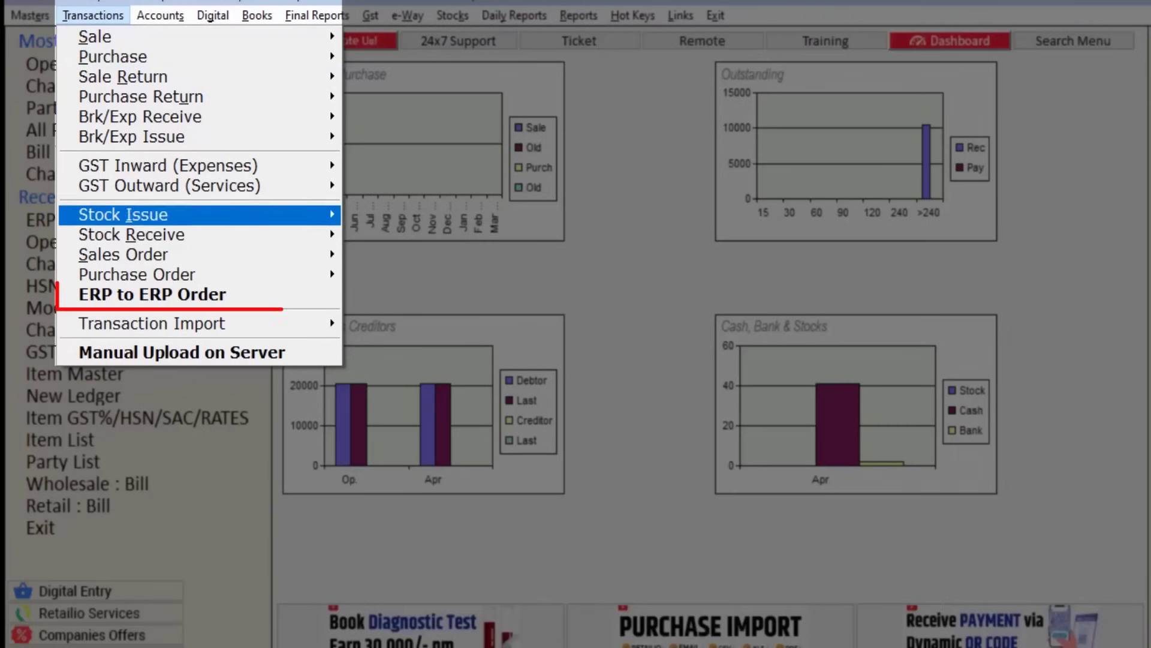
pyautogui.press('Return')
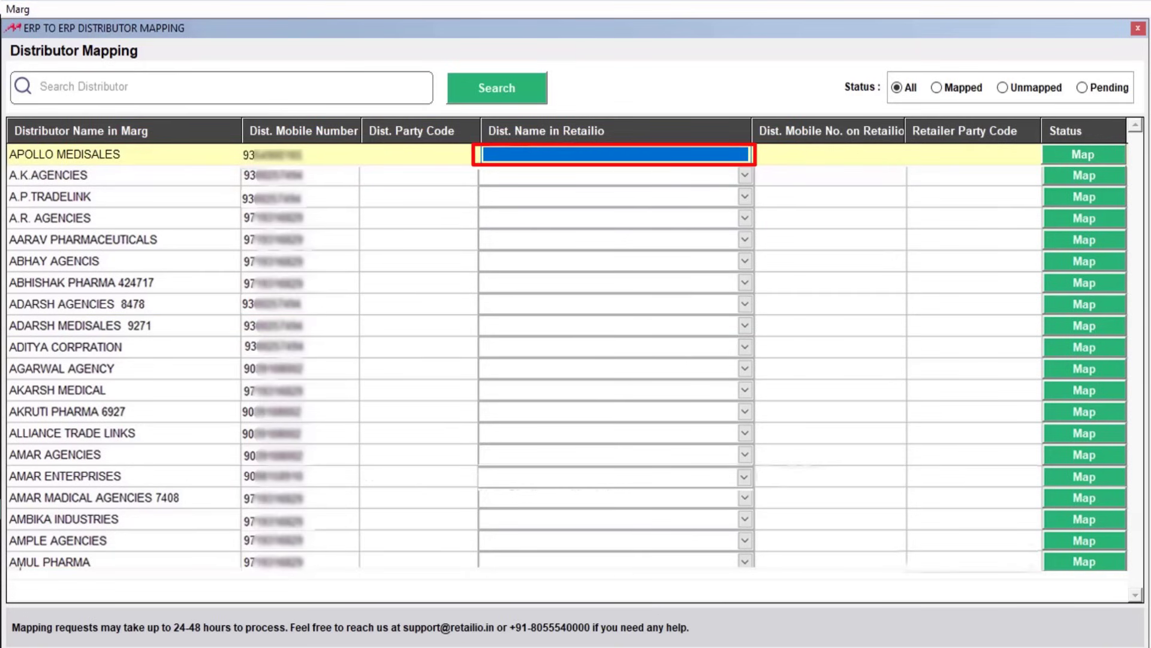
# Pick DC Agencies Pvt Ltd (Mayapuri) as APOLLO MEDISALES' Retailio distributor and acknowledge the mapping request.
pyautogui.press('Return')
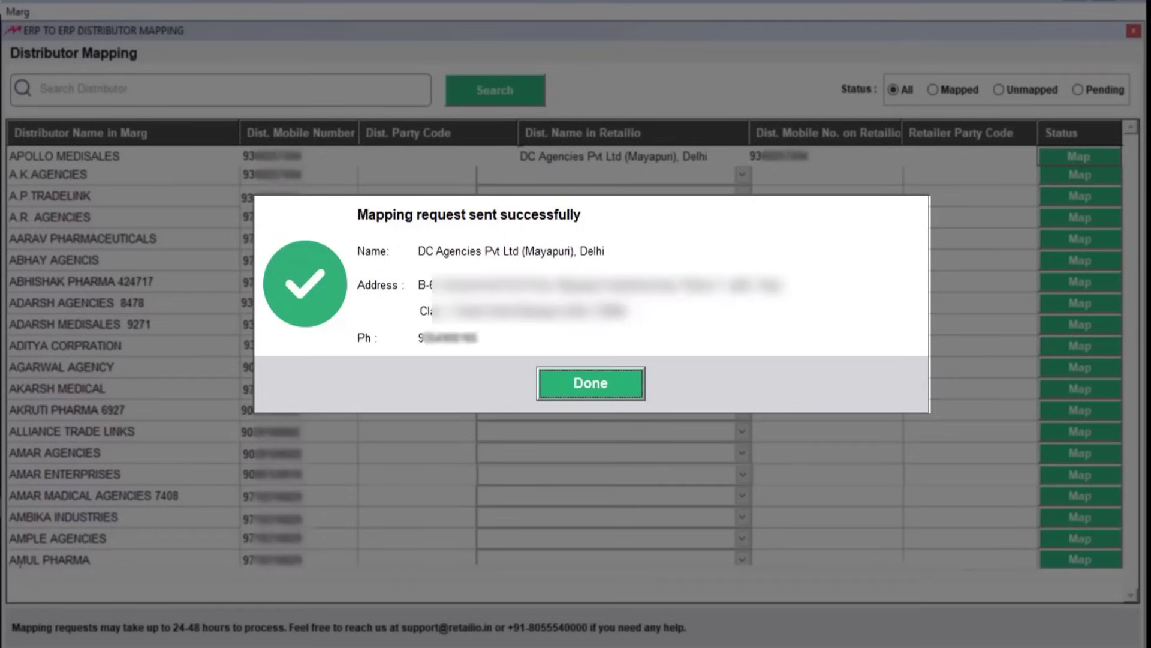
pyautogui.click(591, 383)
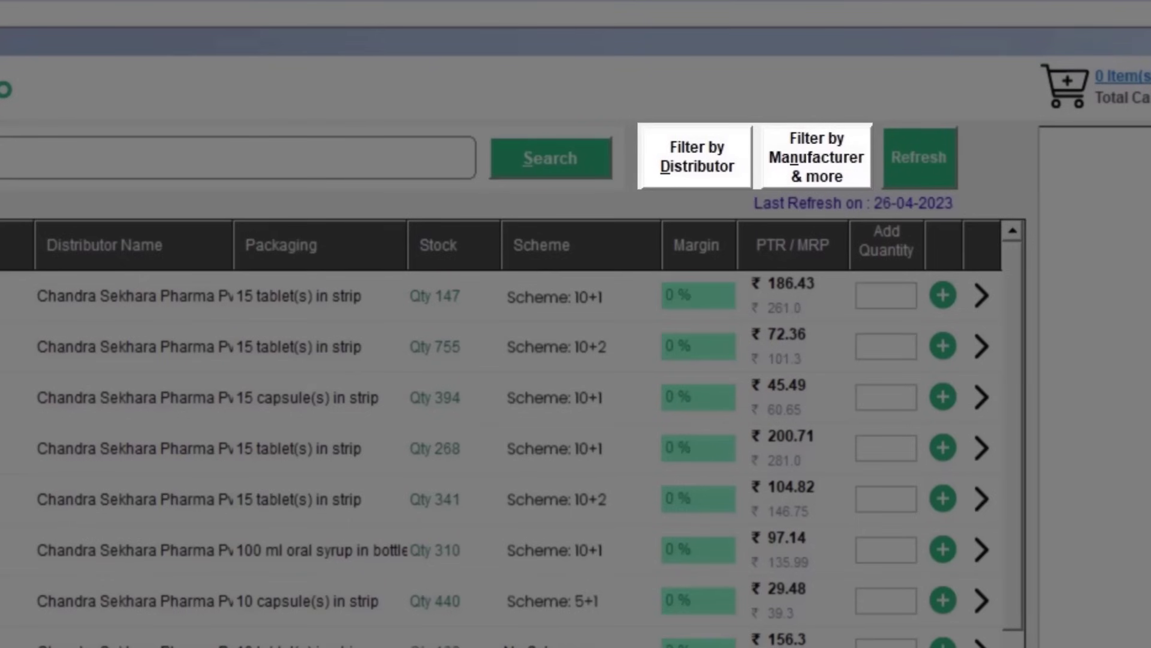
# Try the Filter by Distributor list without changes, then open Filter by Manufacturer.
pyautogui.hotkey('alt', 'd')
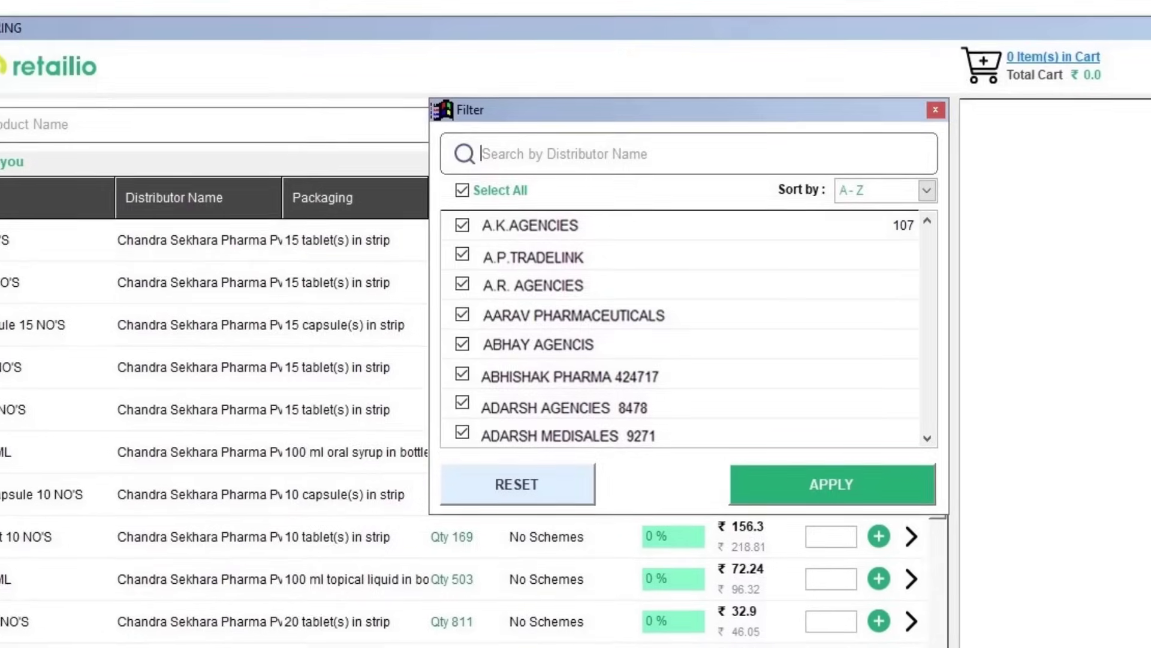
pyautogui.press('Escape')
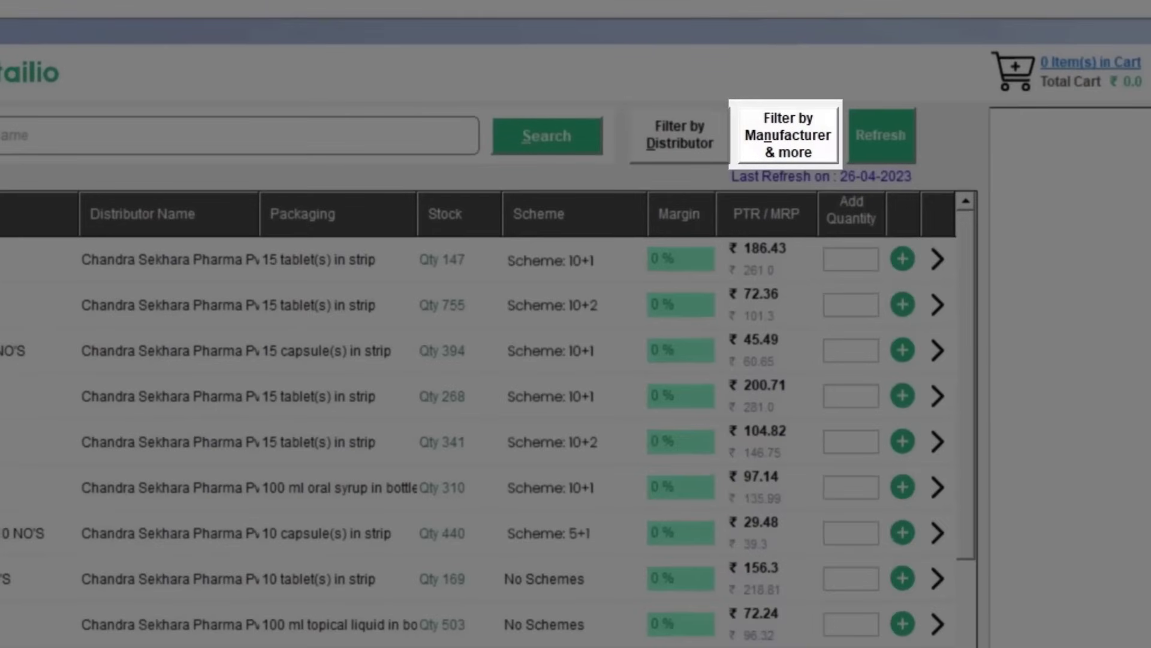
pyautogui.hotkey('alt', 'm')
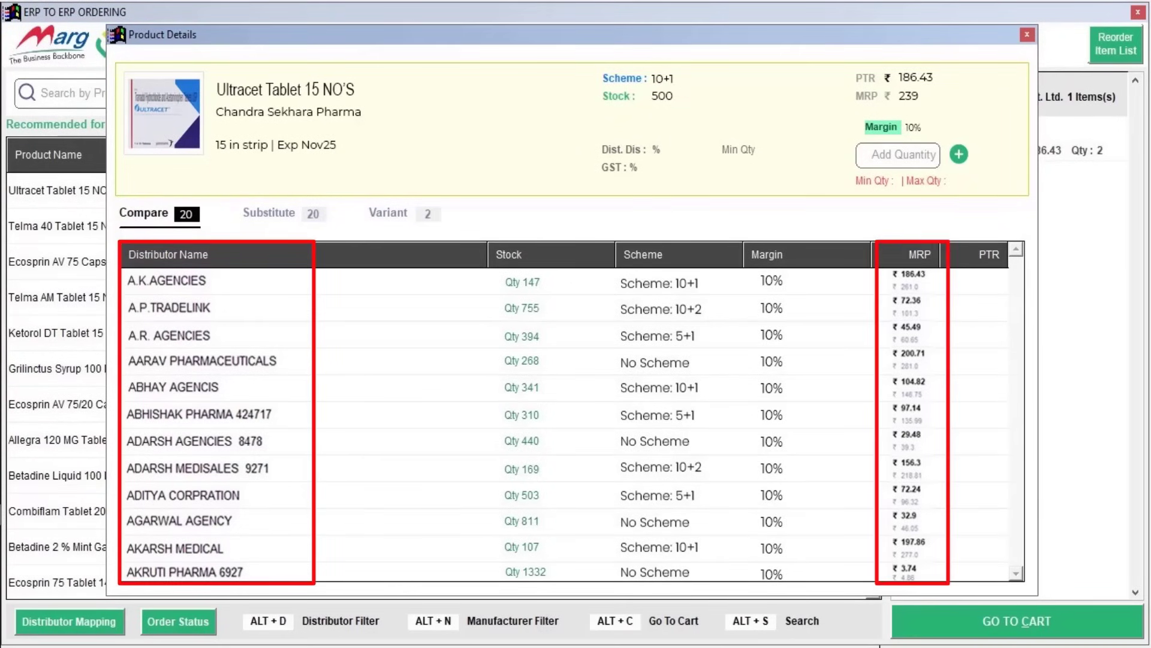
# View the substitute products, then the variants, of Ultracet Tablet 15 NO'S.
pyautogui.click(269, 213)
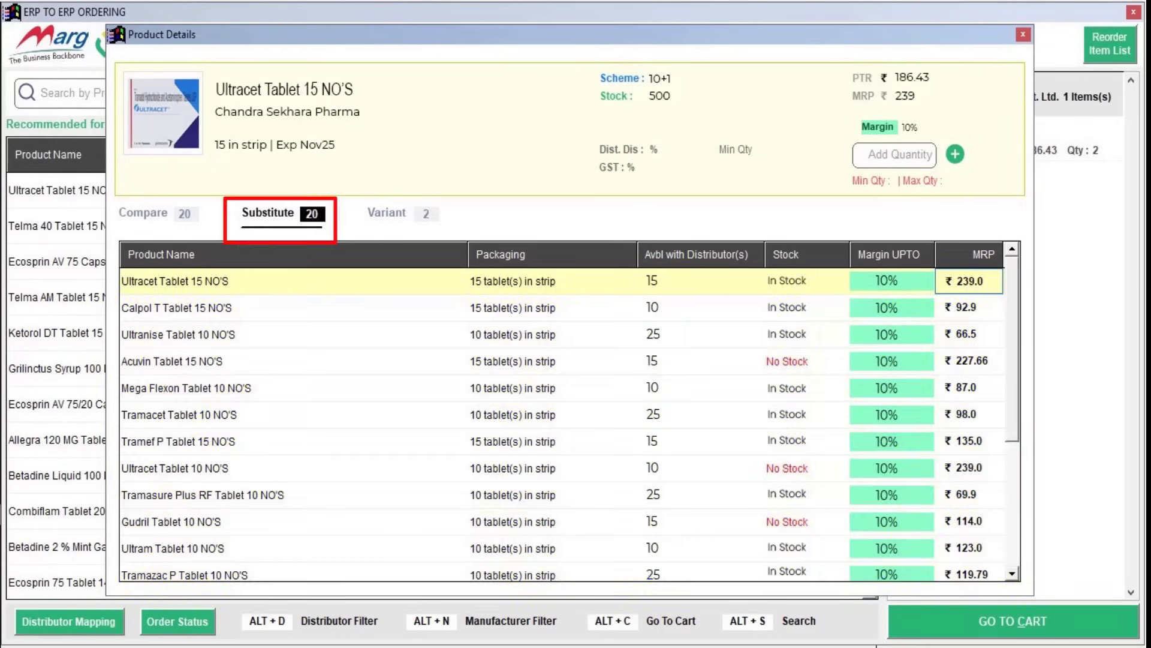
pyautogui.click(387, 212)
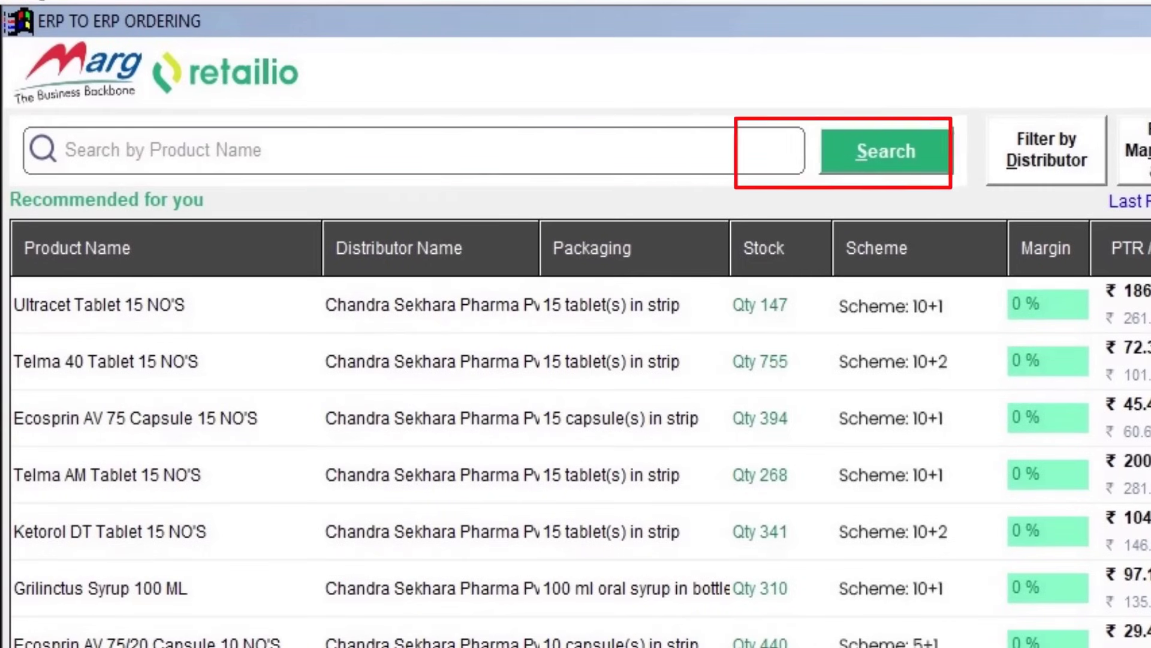
# Add 5 CROCIN 10 TABS to the cart and bring up the order list's SAVE menu.
pyautogui.write('CROCIN')
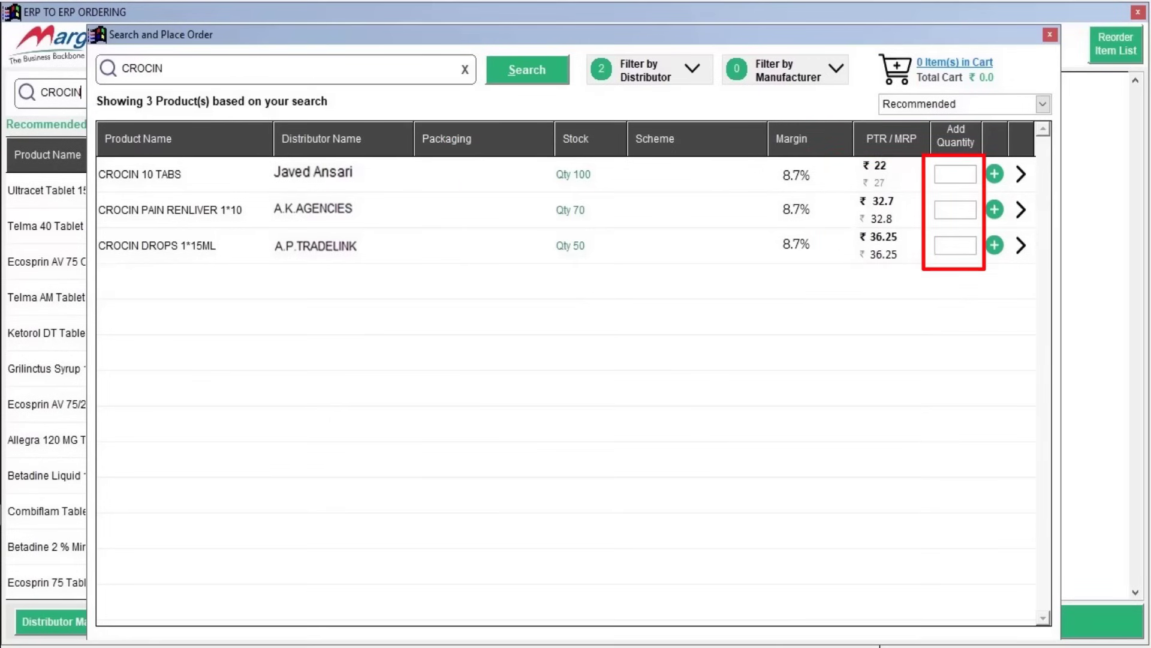
pyautogui.click(955, 174)
pyautogui.write('5')
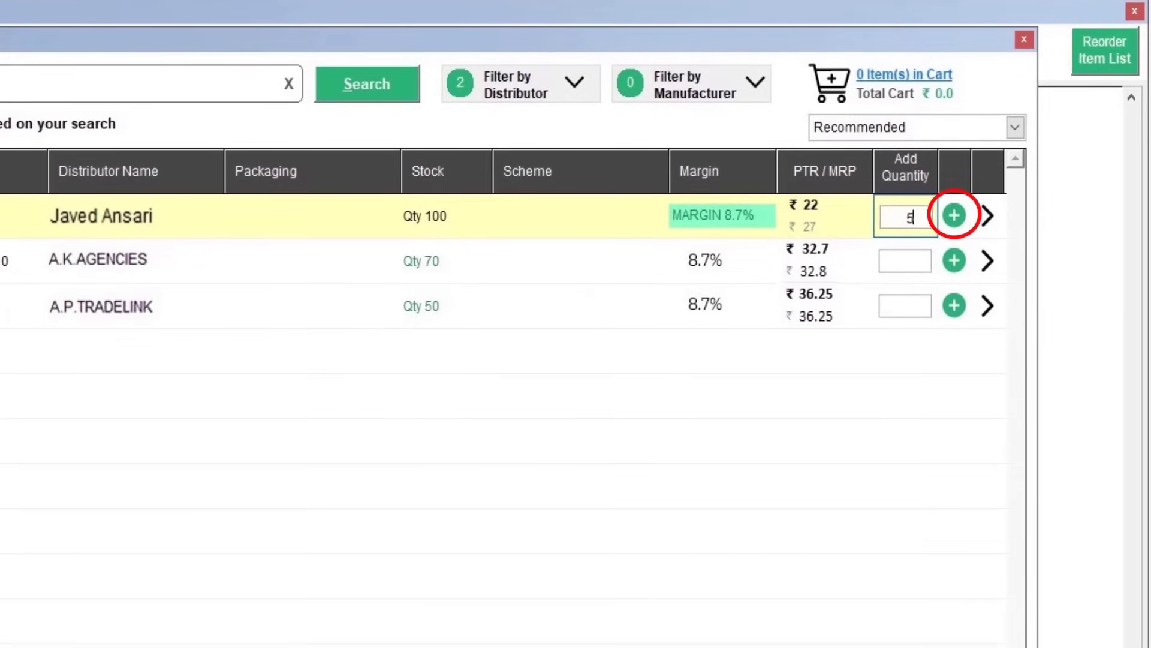
pyautogui.click(954, 215)
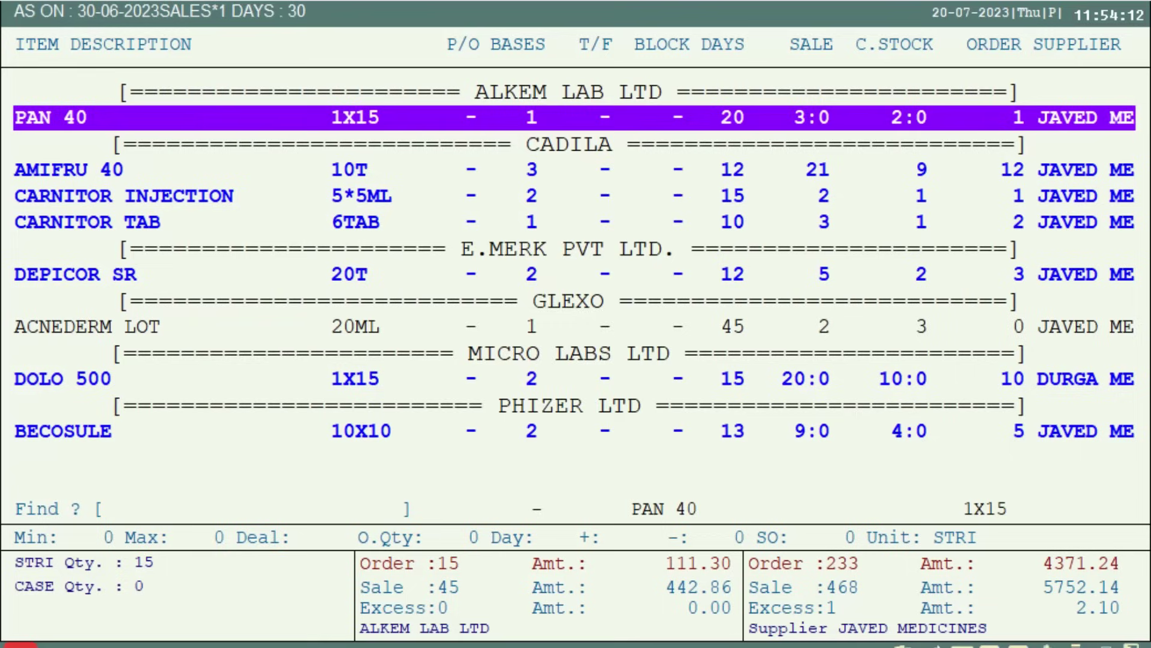
pyautogui.press('Escape')
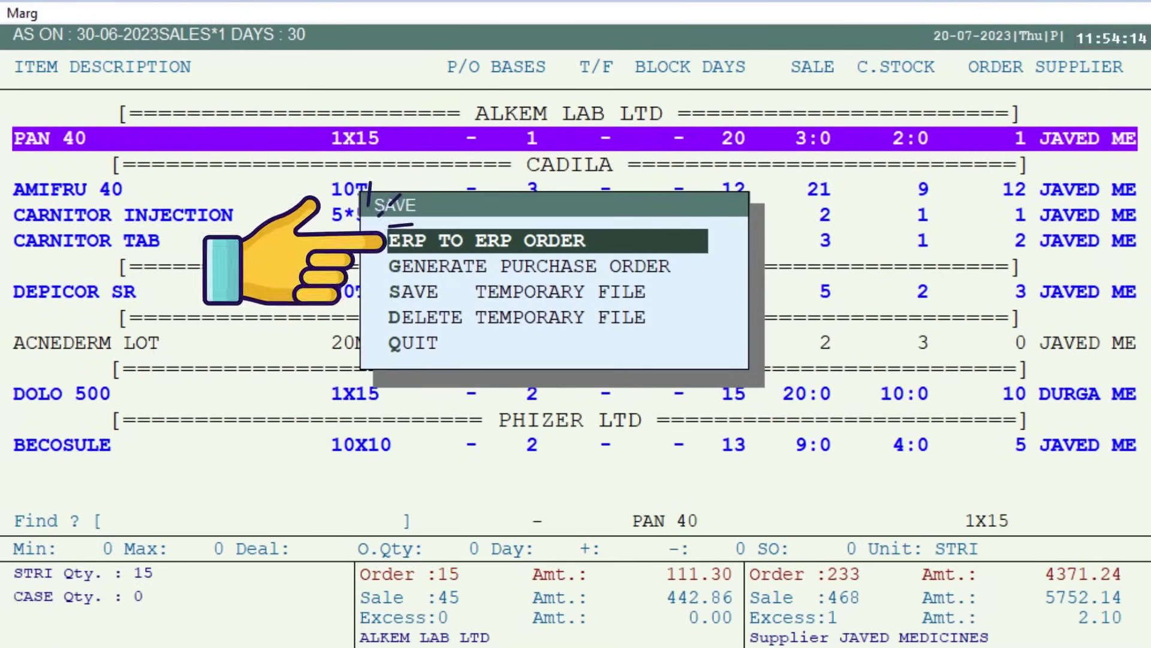
# Choose ERP TO ERP ORDER in the SAVE menu to send the list to Retailio.
pyautogui.press('Return')
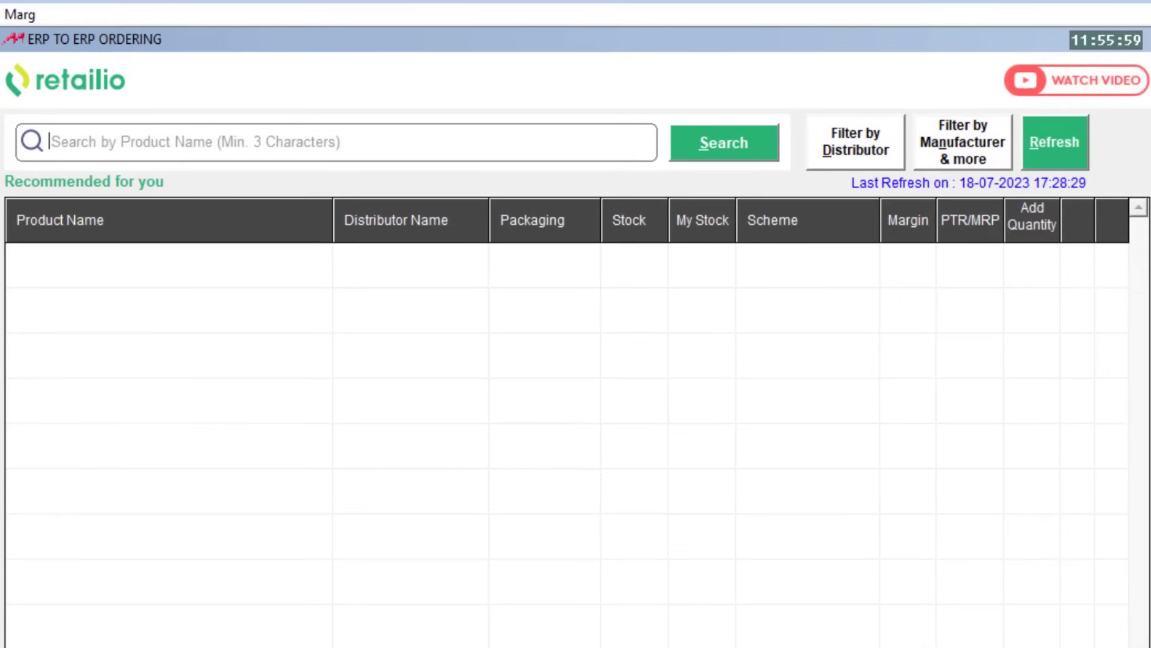
# Search the products for 'PAN', then bring up the Order Status of placed orders.
pyautogui.write('PAN')
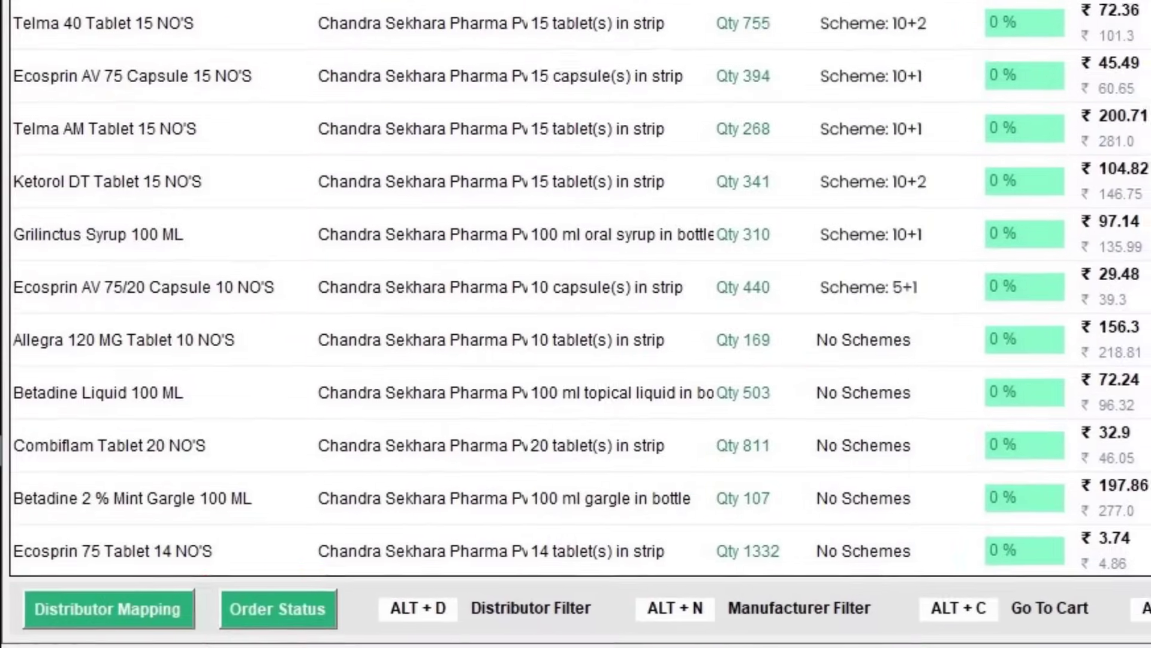
pyautogui.click(279, 608)
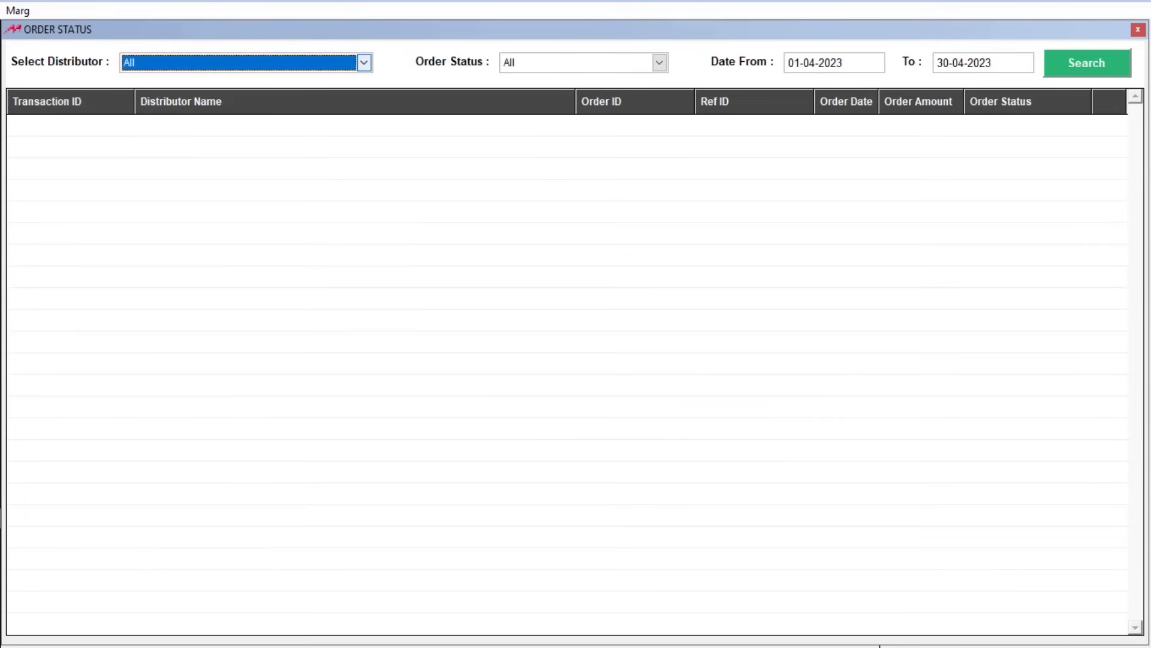
# Drop down the Select Distributor list in the Order Status window.
pyautogui.hotkey('alt', 'Down')
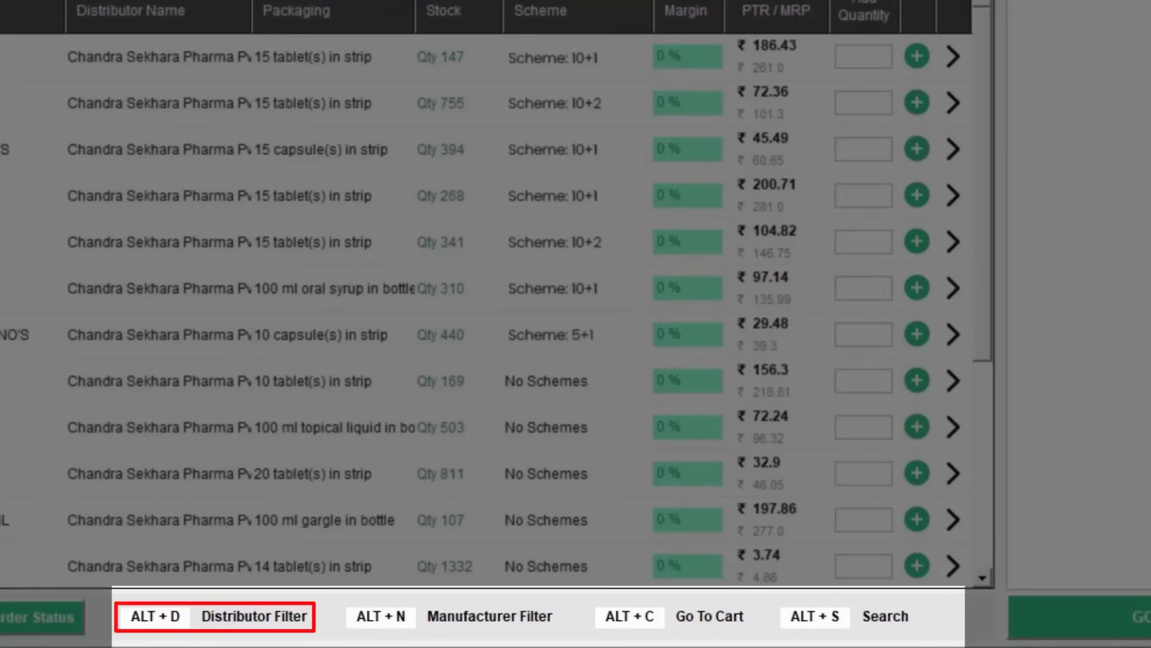
pyautogui.hotkey('alt', 'd')
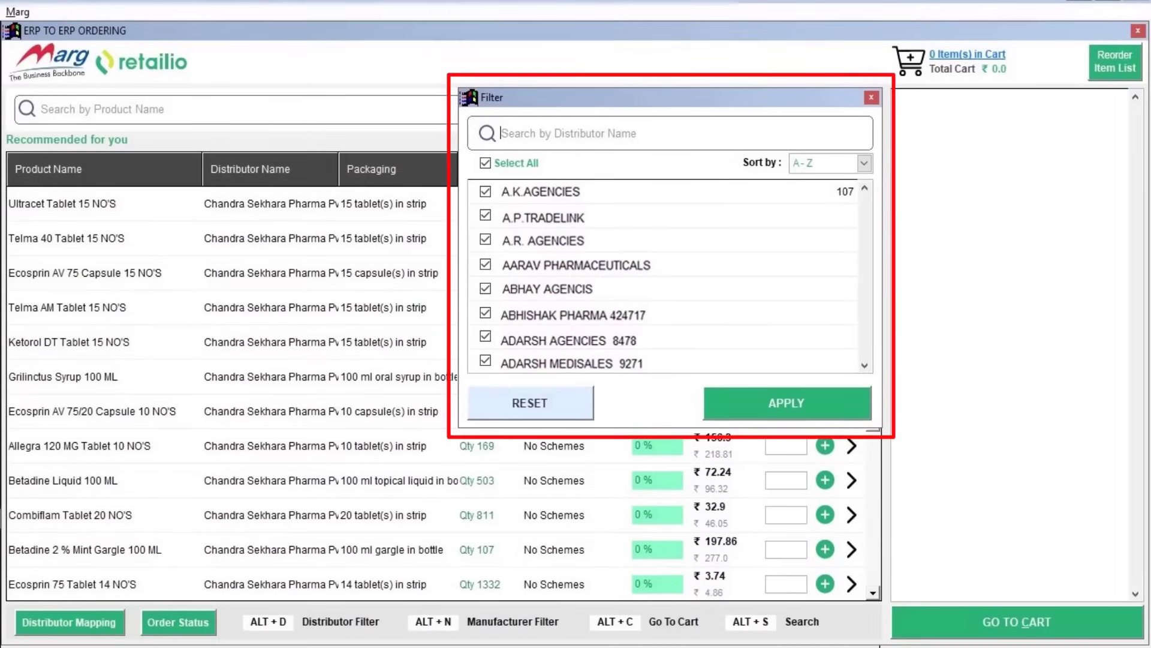
pyautogui.press('Escape')
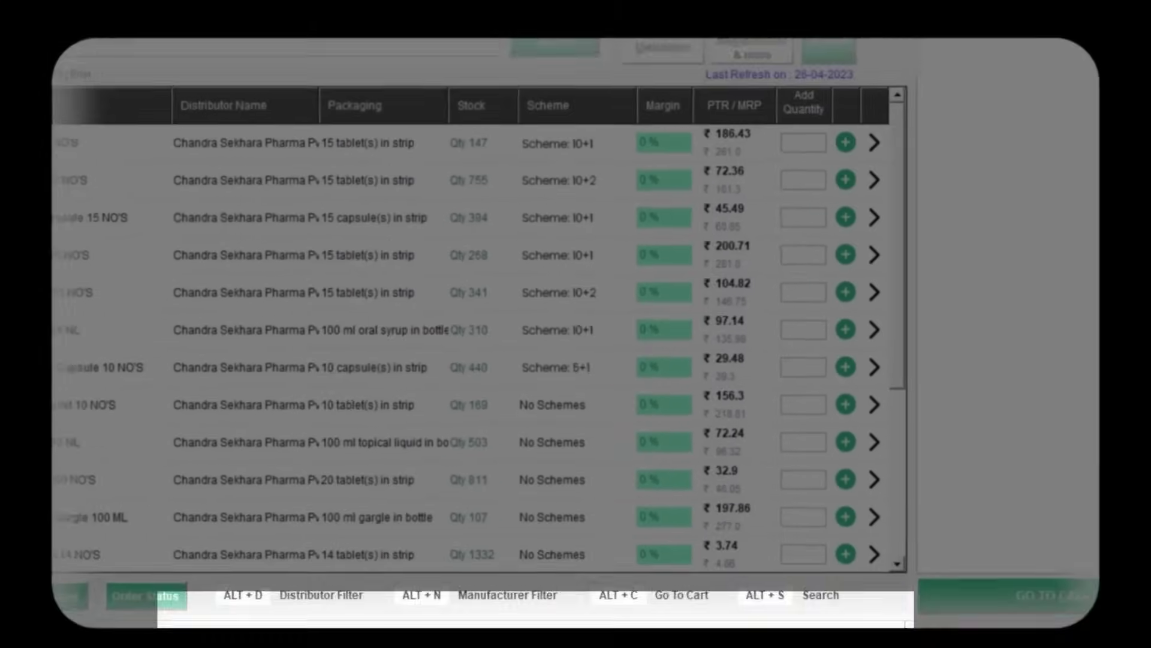
pyautogui.hotkey('alt', 'n')
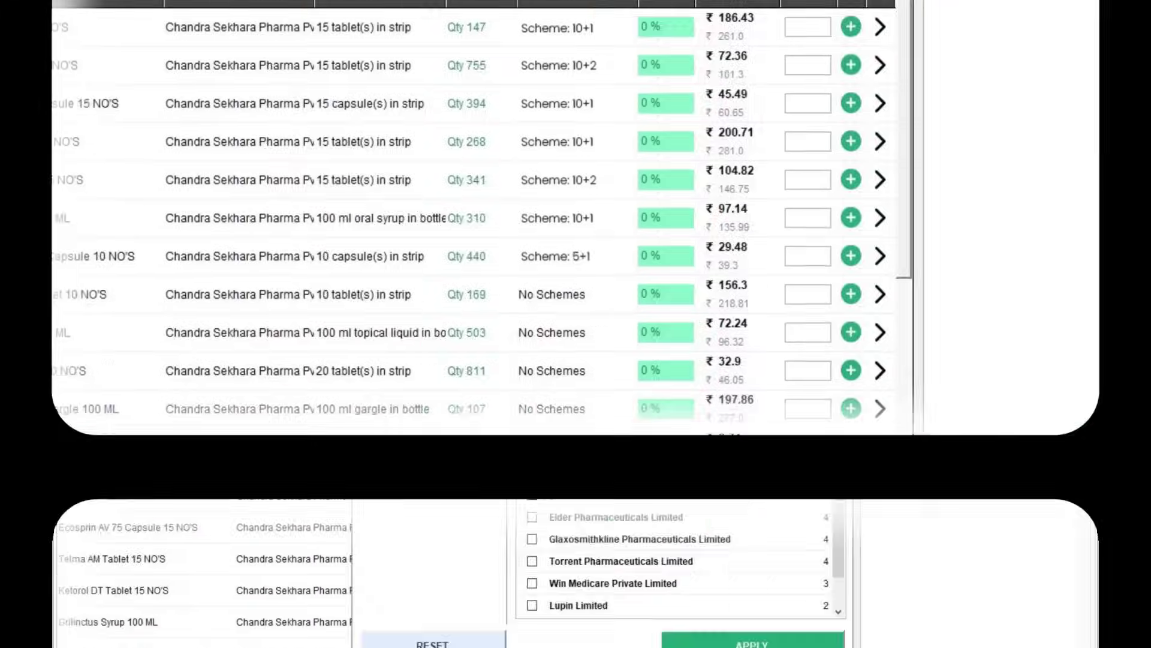
pyautogui.press('Escape')
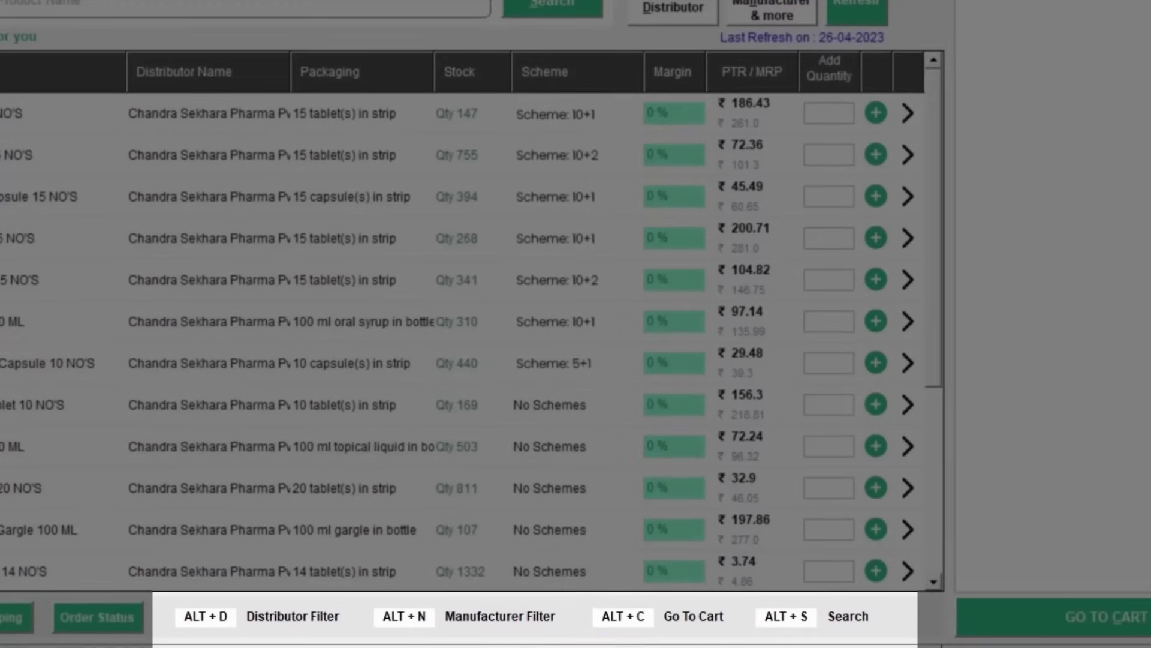
pyautogui.hotkey('alt', 'c')
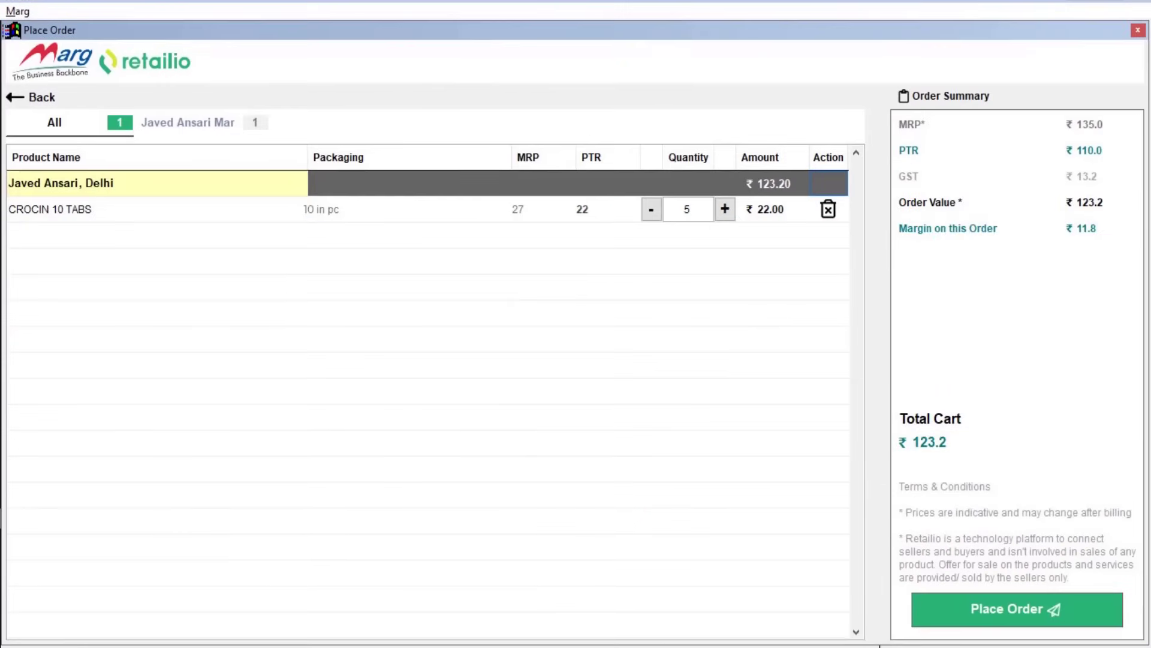